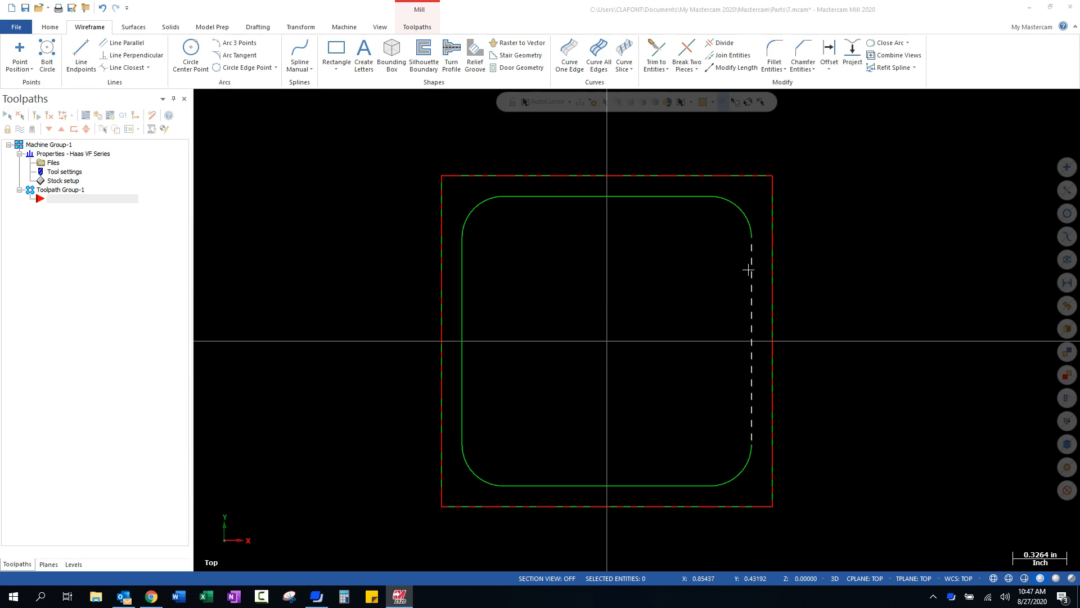
Create a mill Contour toolpath on the inner rounded square, chaining it clockwise from the lower end of its left edge
right_click(59, 200)
mouse_move(71, 206)
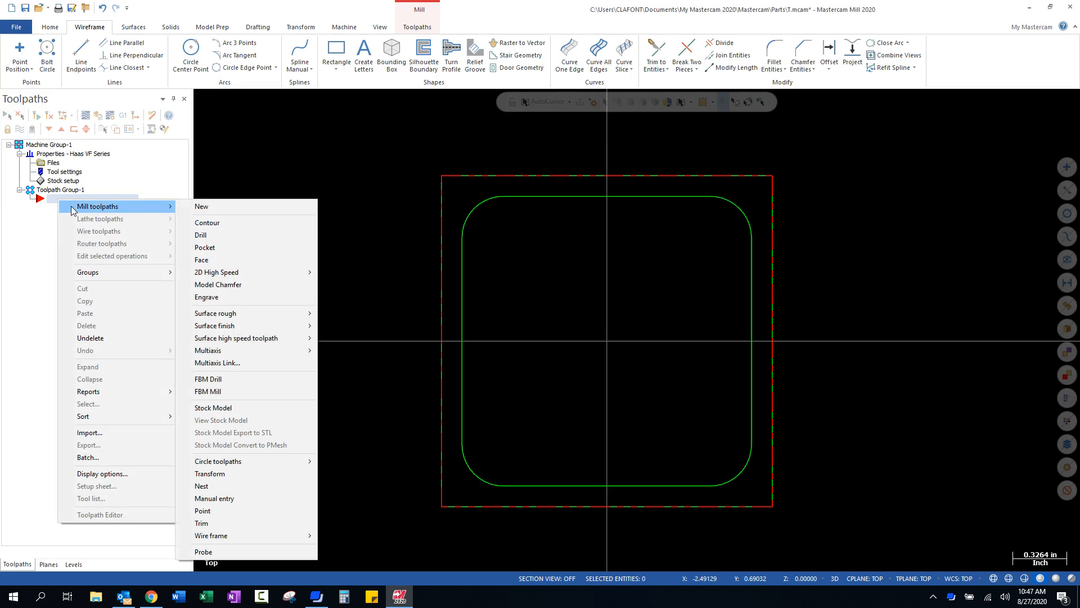
left_click(228, 223)
left_click_drag(218, 158, 277, 157)
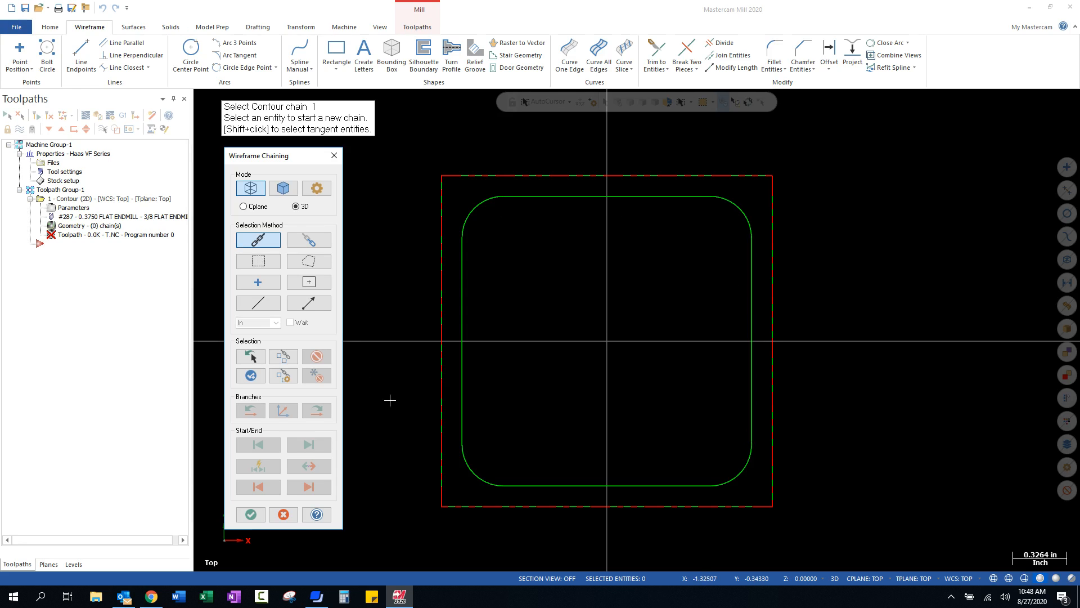
left_click(460, 431)
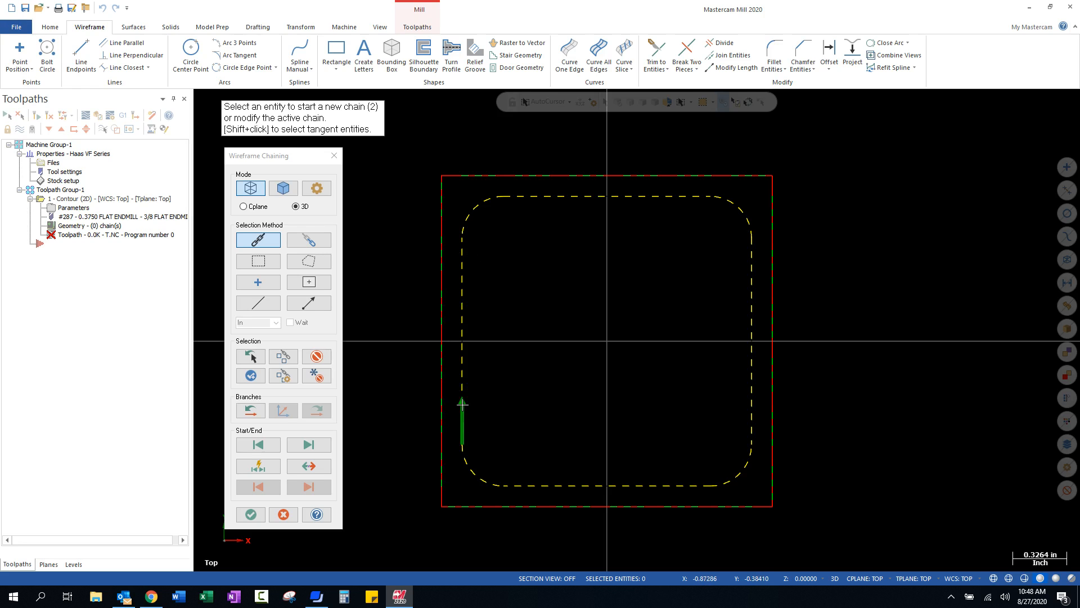
left_click(250, 514)
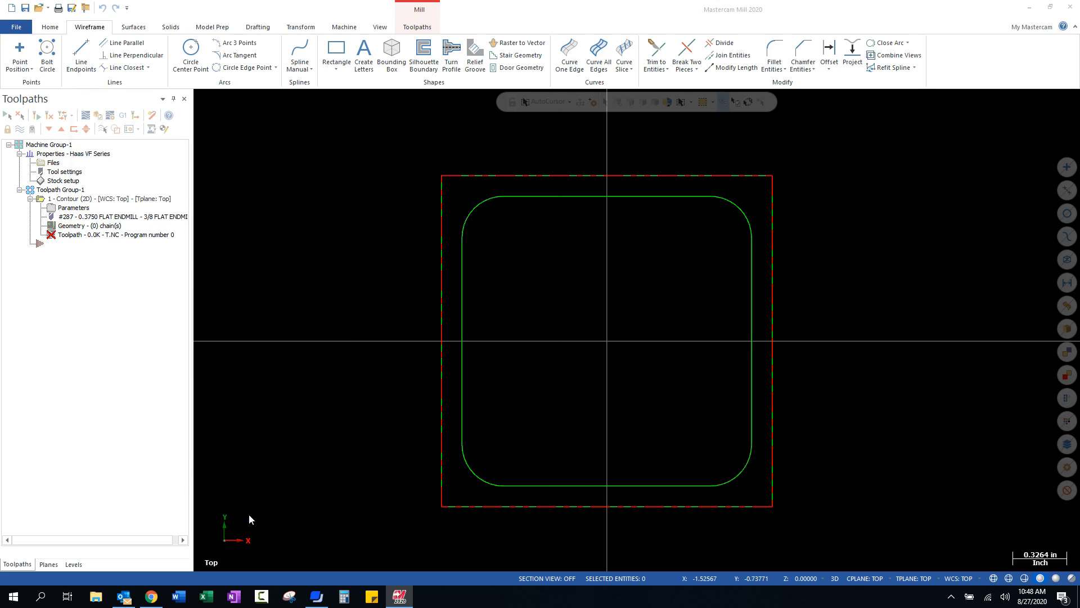
Assign the 3/8 flat endmill to the contour toolpath and set its incremental depth to -.25
left_click(121, 159)
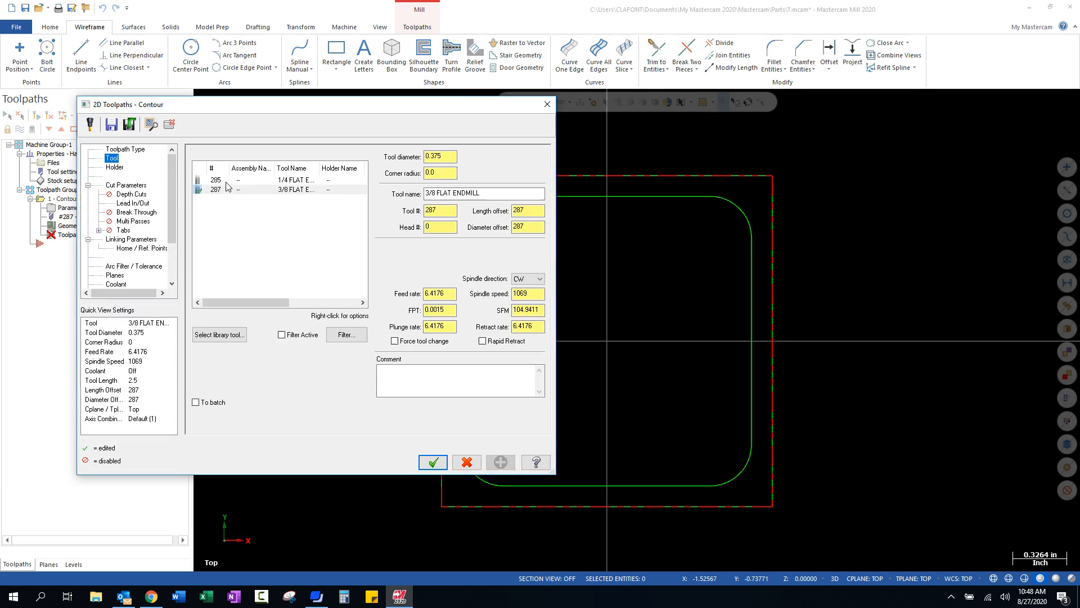
left_click(286, 190)
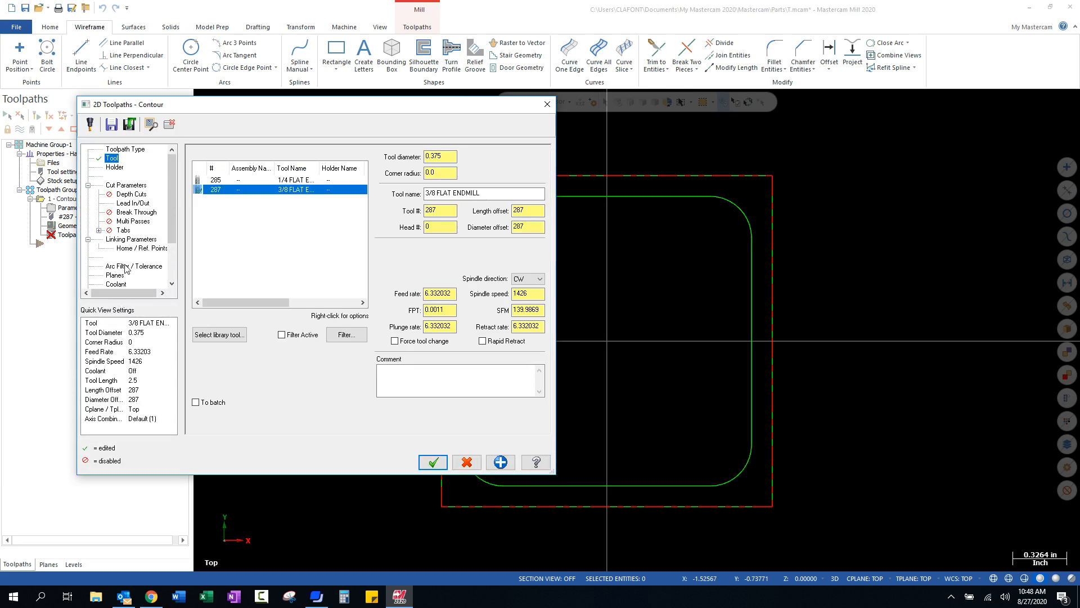
left_click(127, 239)
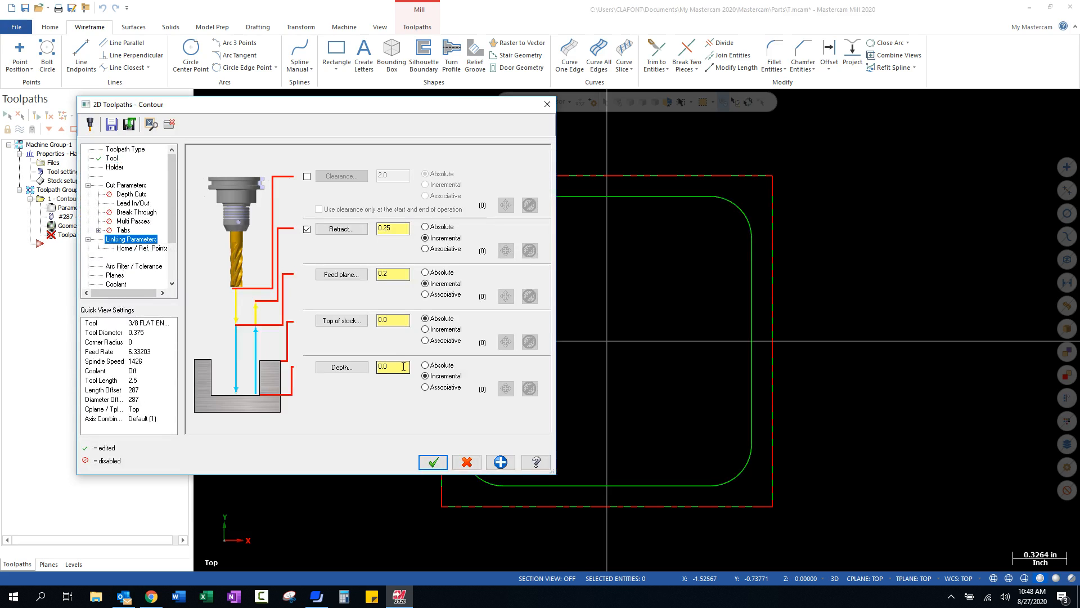
type("-.25")
left_click(433, 462)
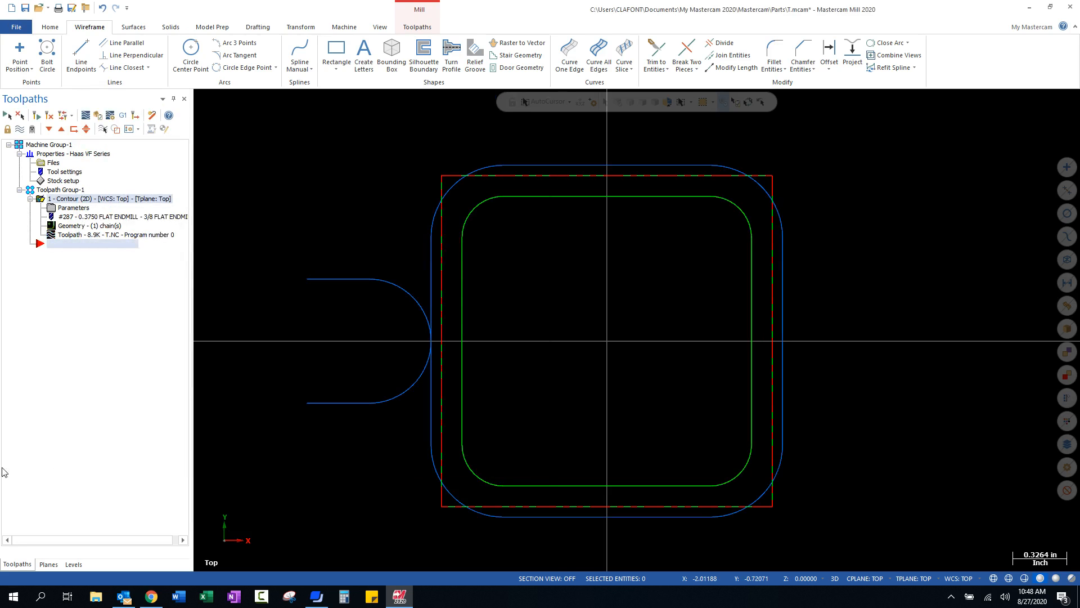
Verify the outside contour cut by playing the full machining simulation, and close the simulator
middle_click_drag(484, 373, 415, 369)
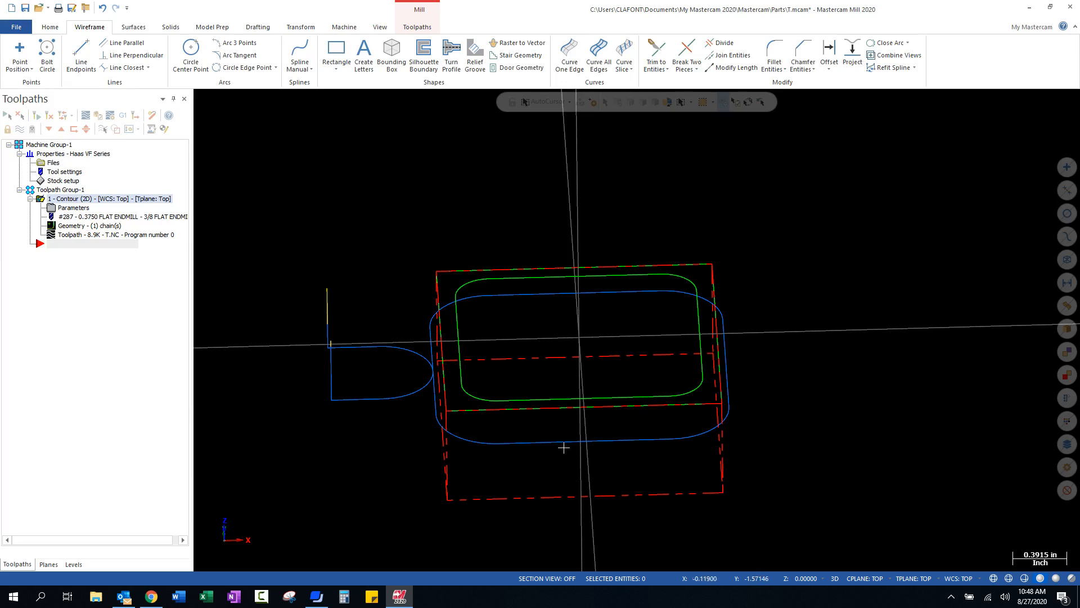
left_click(102, 116)
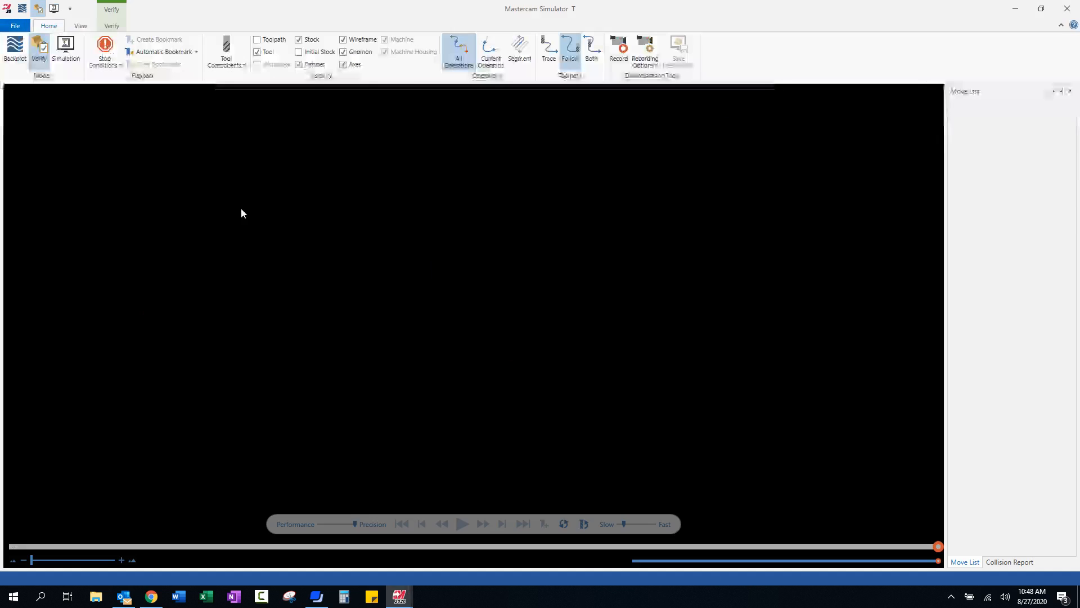
left_click(462, 524)
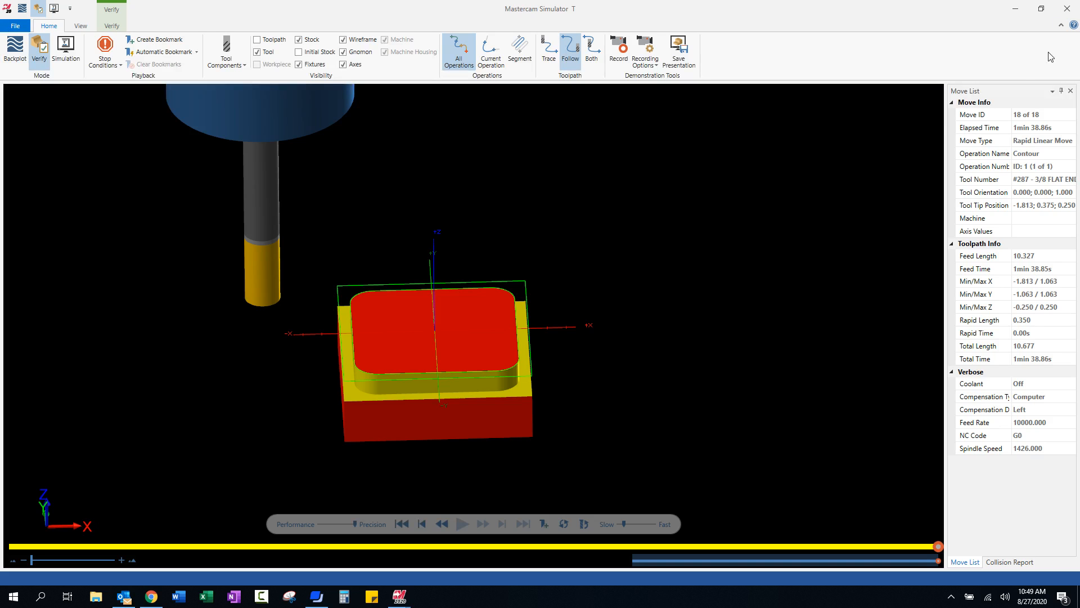
left_click(1067, 9)
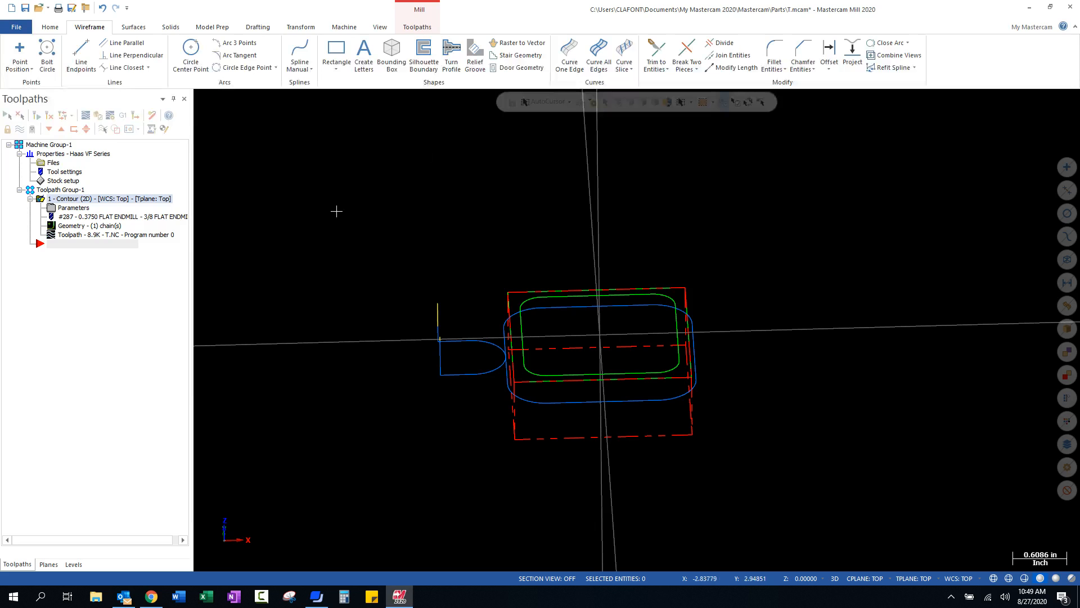
Delete the existing chain from the contour operation's geometry
right_click(568, 219)
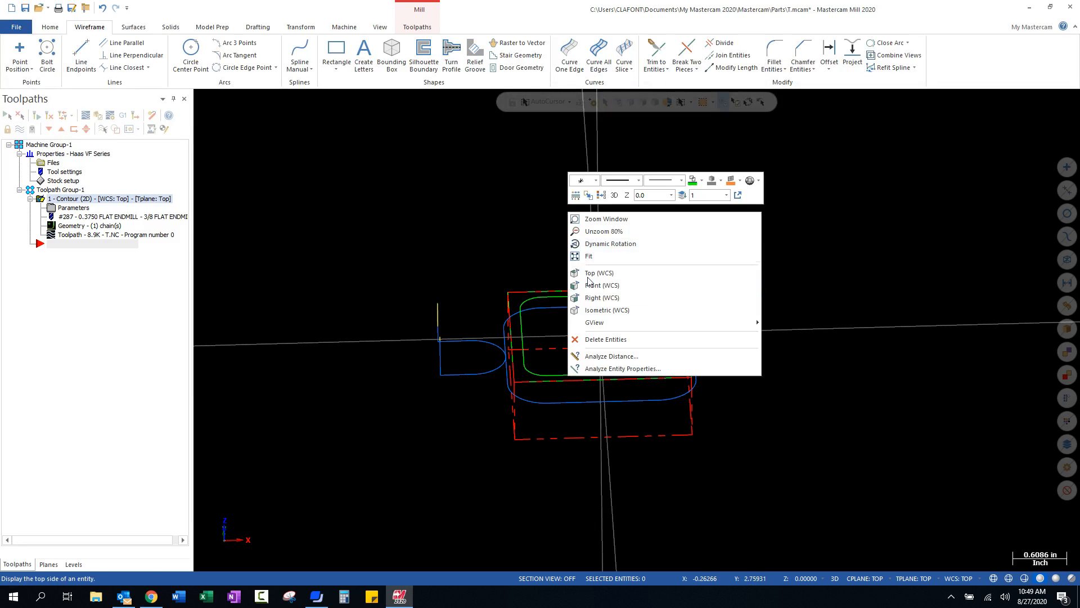
left_click(606, 310)
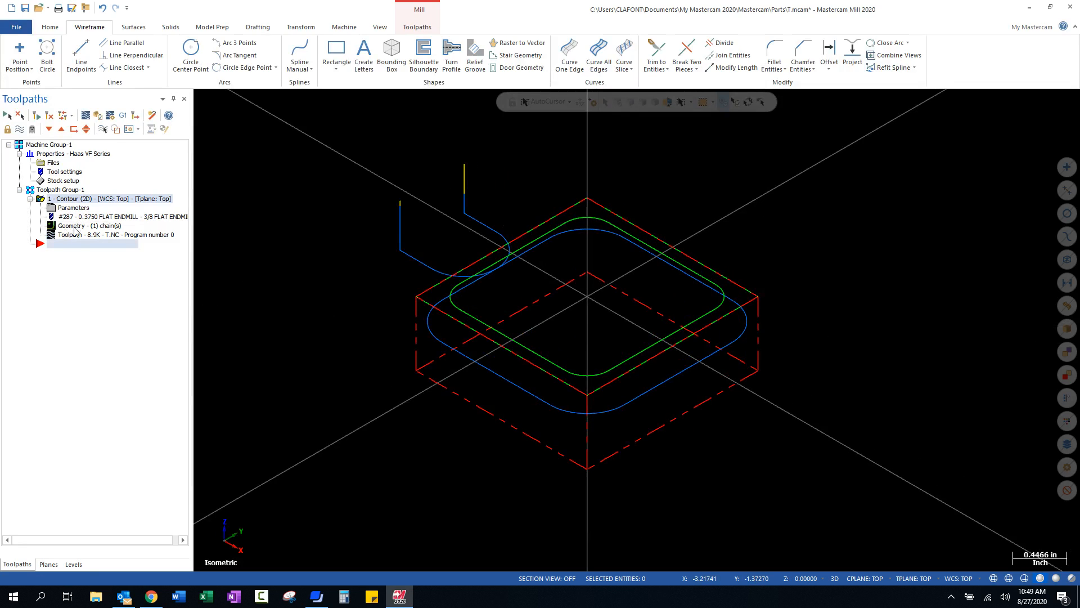
left_click(72, 227)
right_click(31, 138)
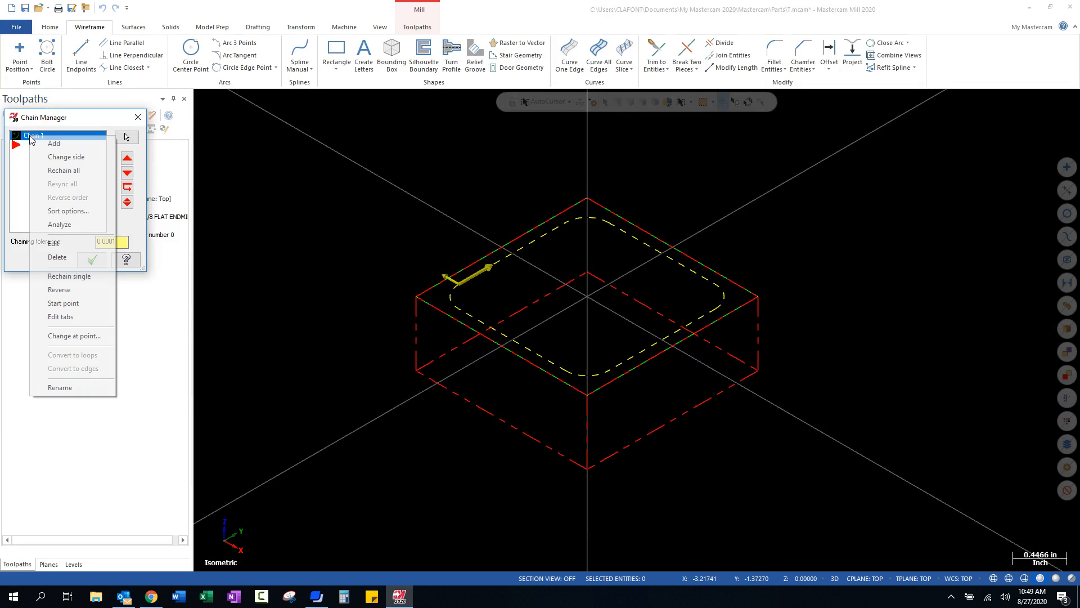
left_click(57, 257)
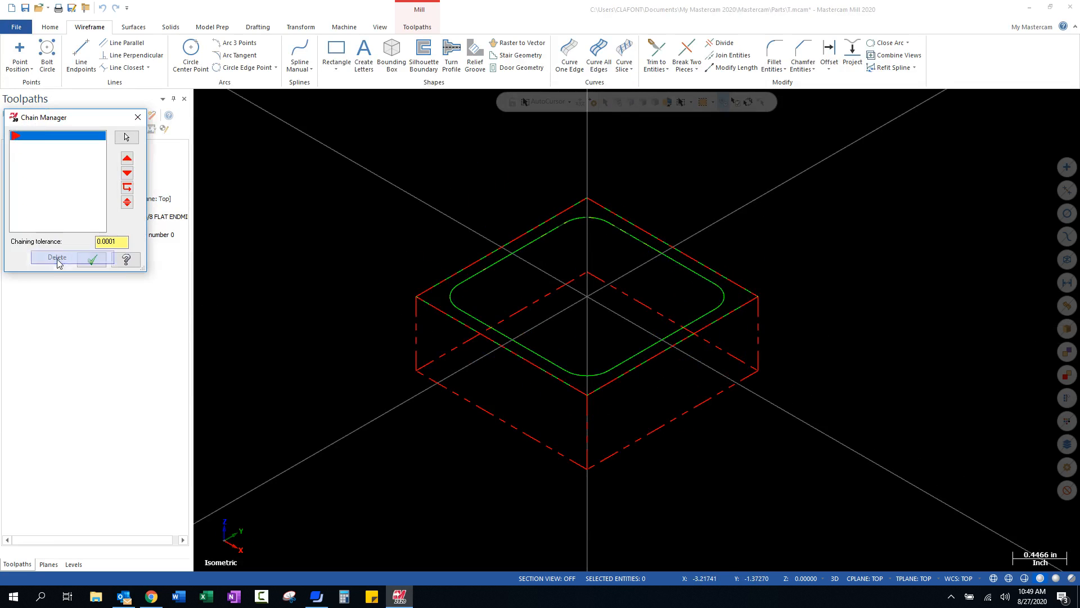
left_click(88, 260)
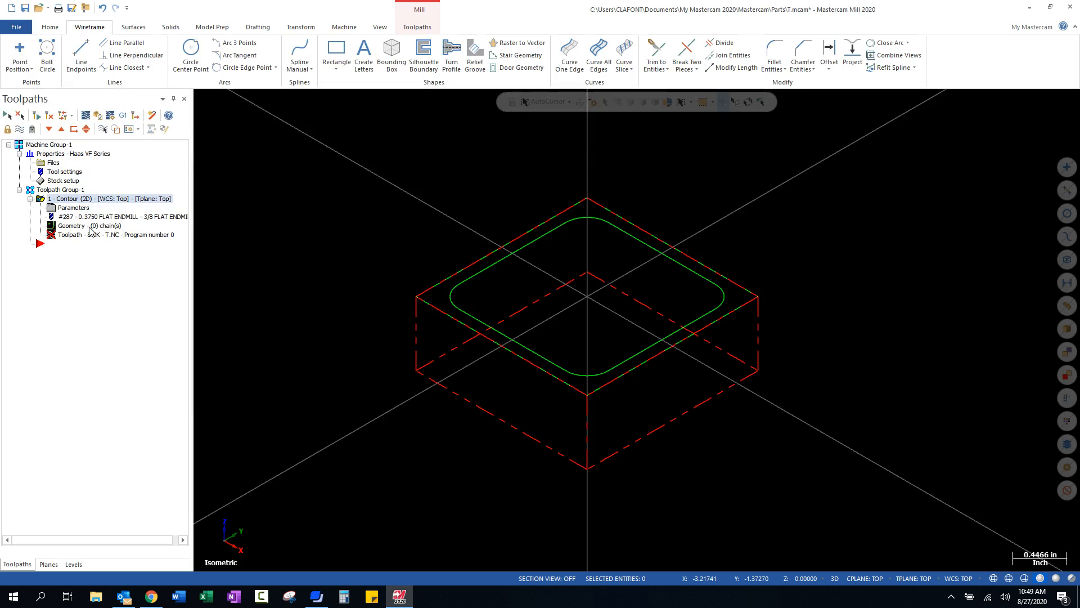
Chain the rounded square counterclockwise from the upper end of its left edge as the contour's geometry and regenerate the toolpath
left_click(74, 227)
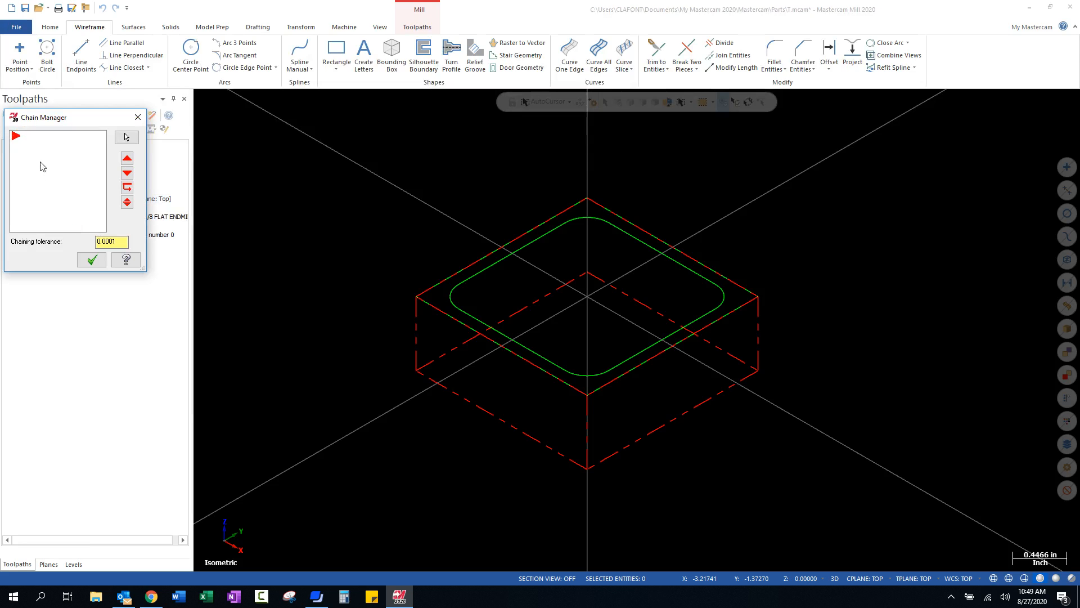
right_click(23, 137)
left_click(46, 143)
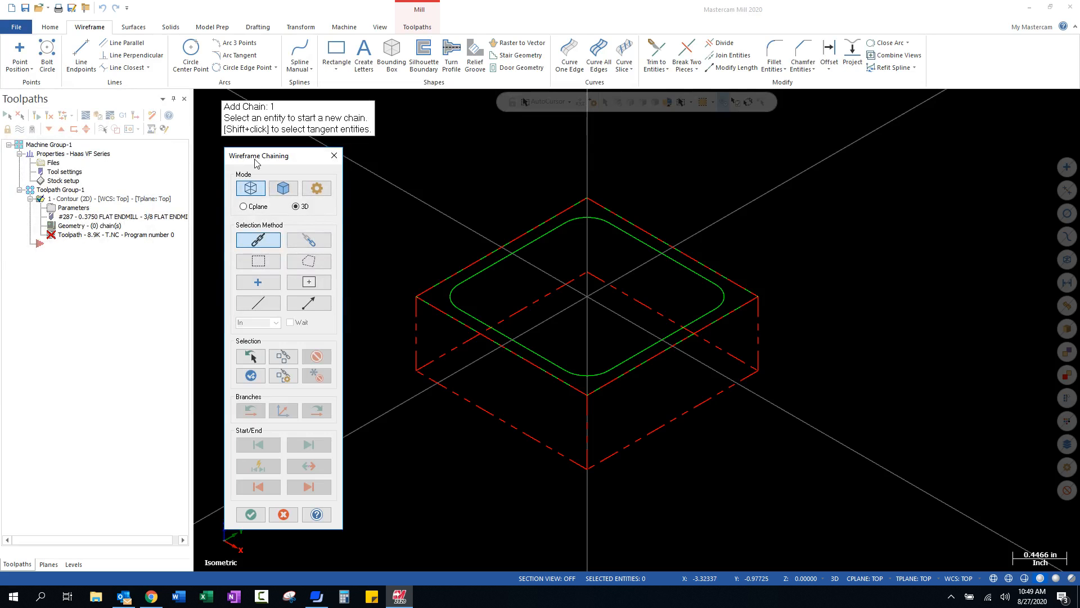
right_click(432, 198)
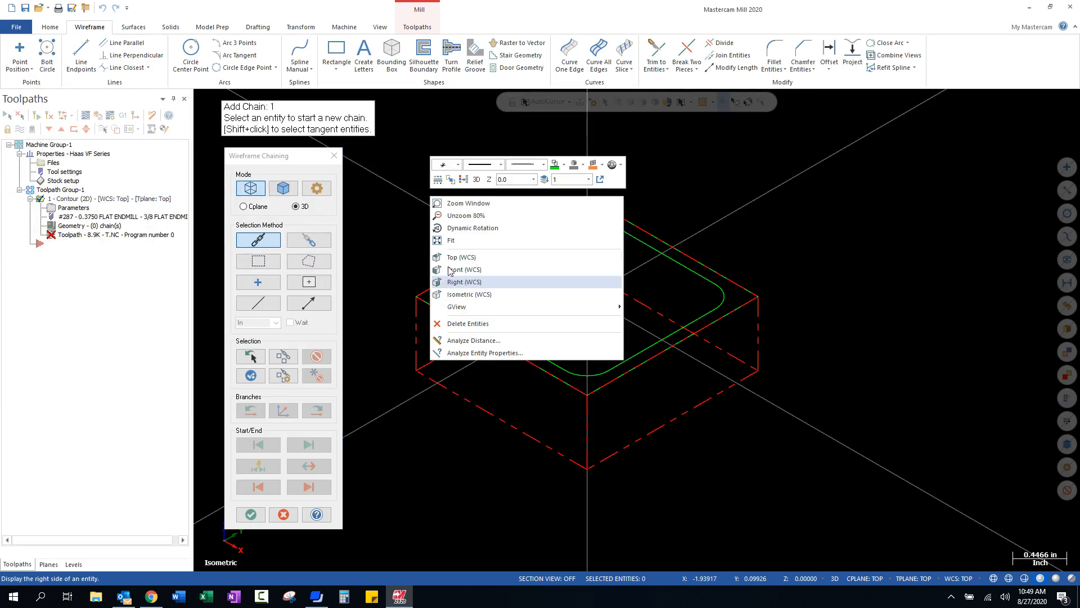
left_click(455, 257)
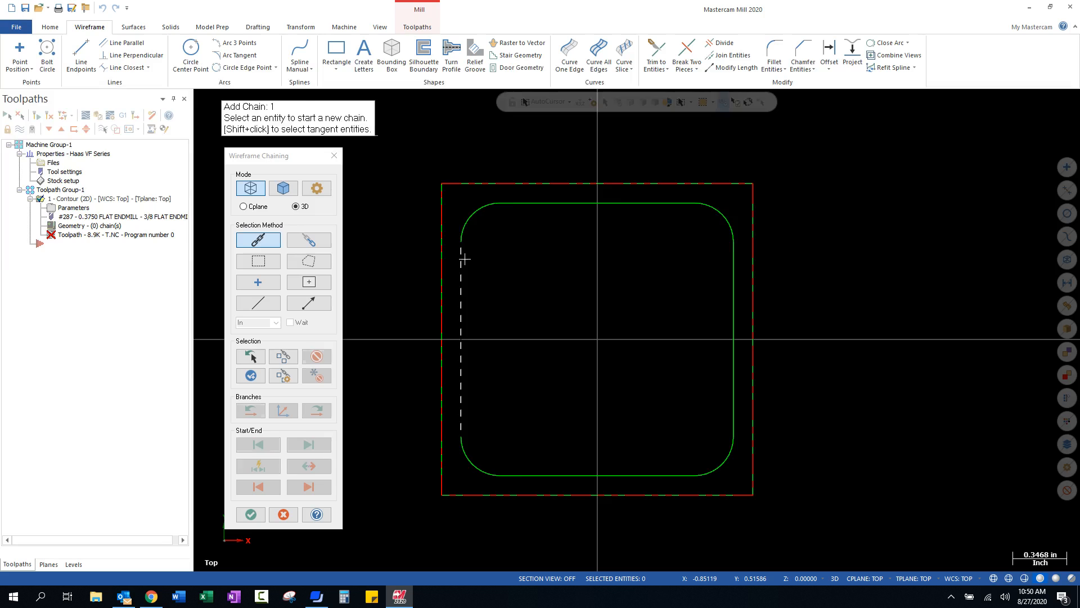
left_click(462, 257)
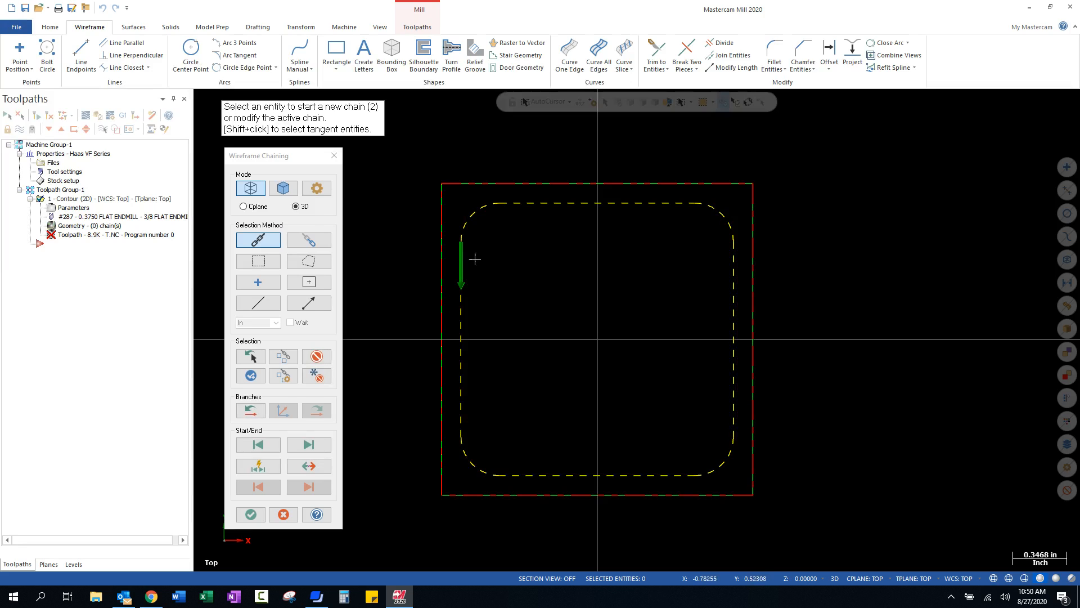
left_click(251, 514)
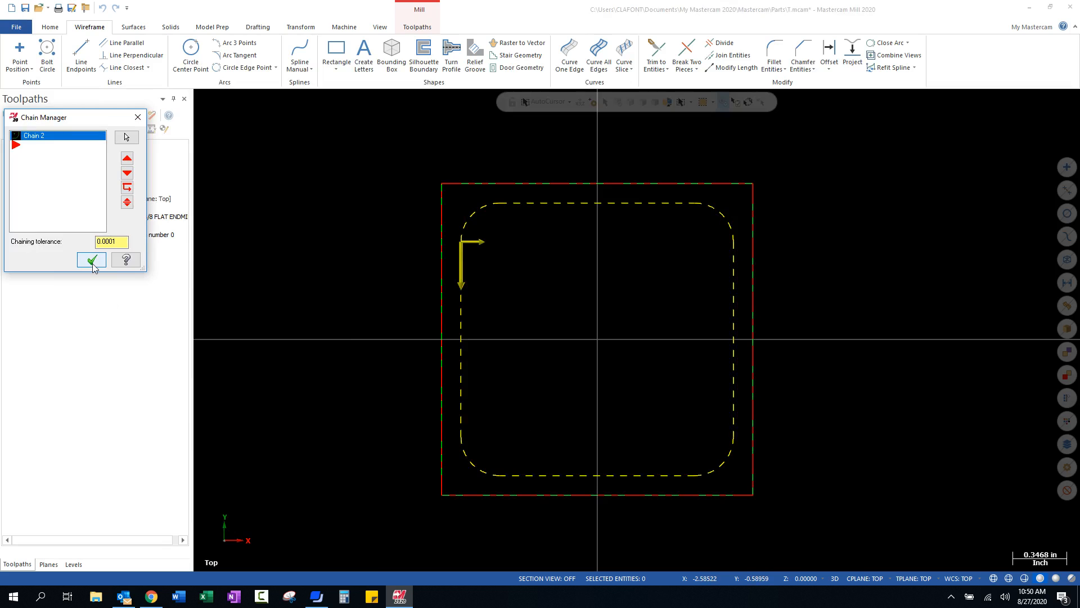
left_click(93, 260)
left_click(49, 114)
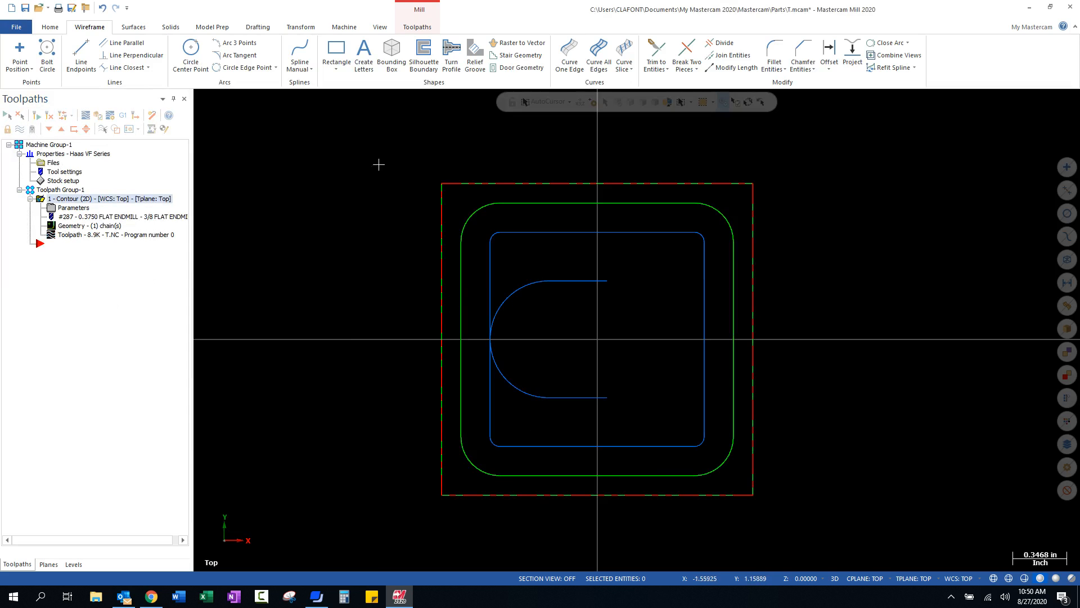
Simulate the inside contour cut, examine the lead-in and lead-out area of the pocket, and close the simulator
middle_click_drag(508, 422, 355, 313)
left_click(96, 115)
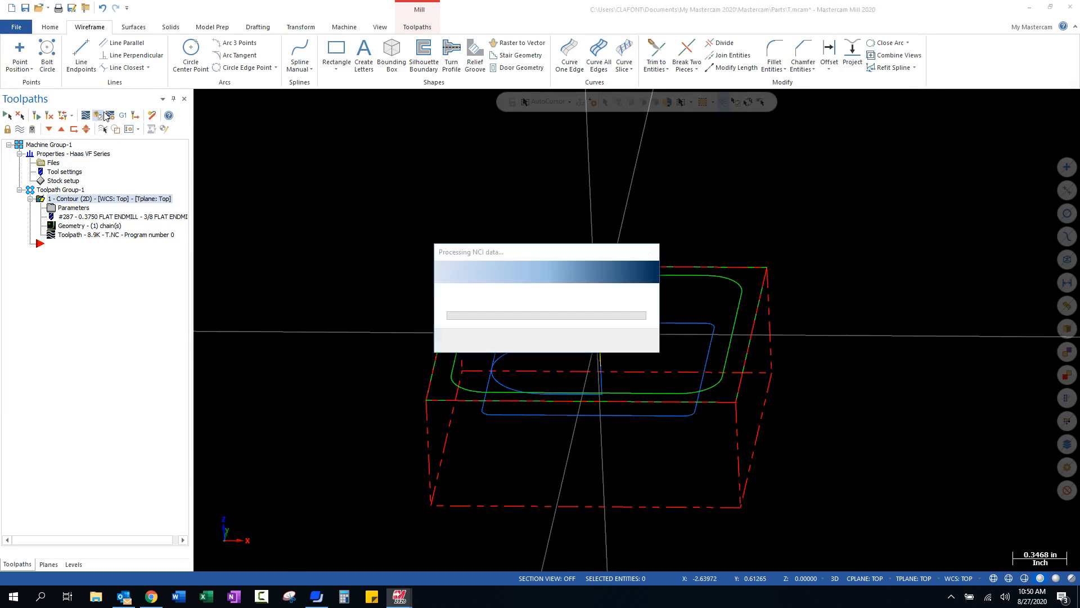
left_click(461, 523)
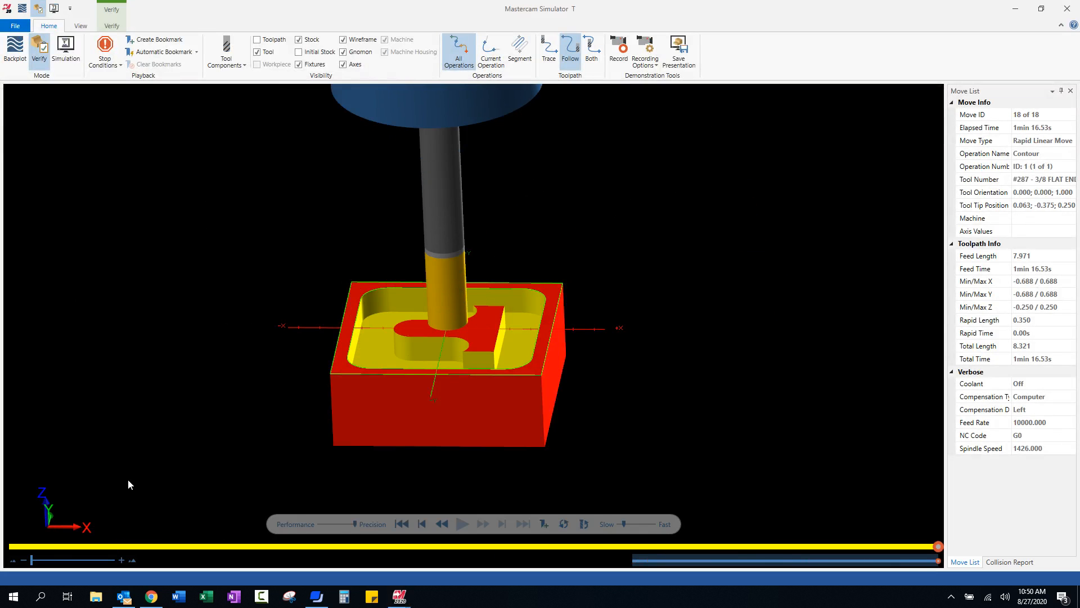
scroll(356, 394, "up", 3)
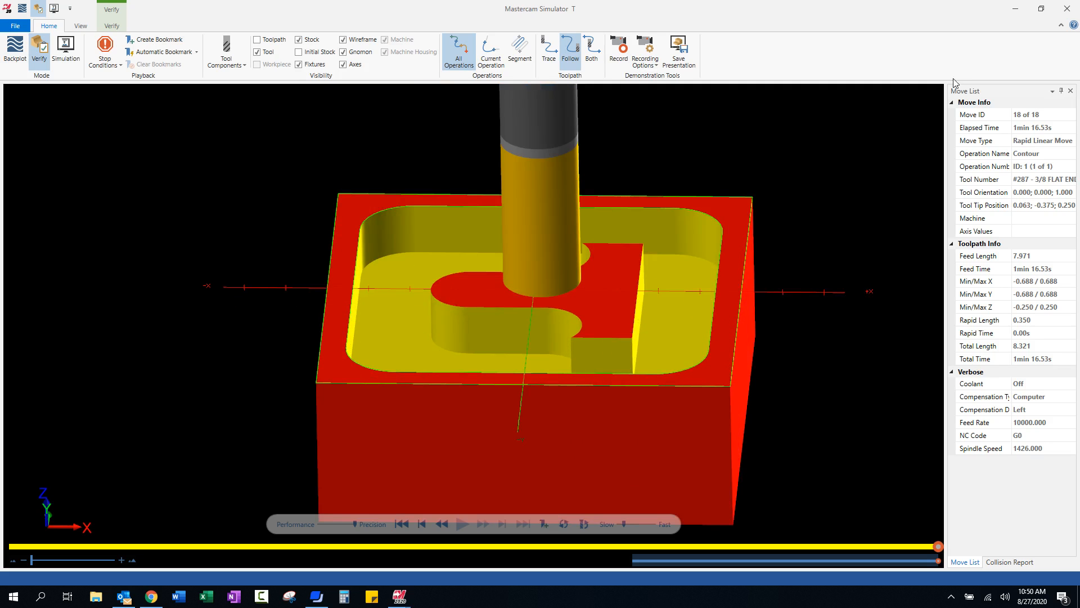
left_click(1066, 9)
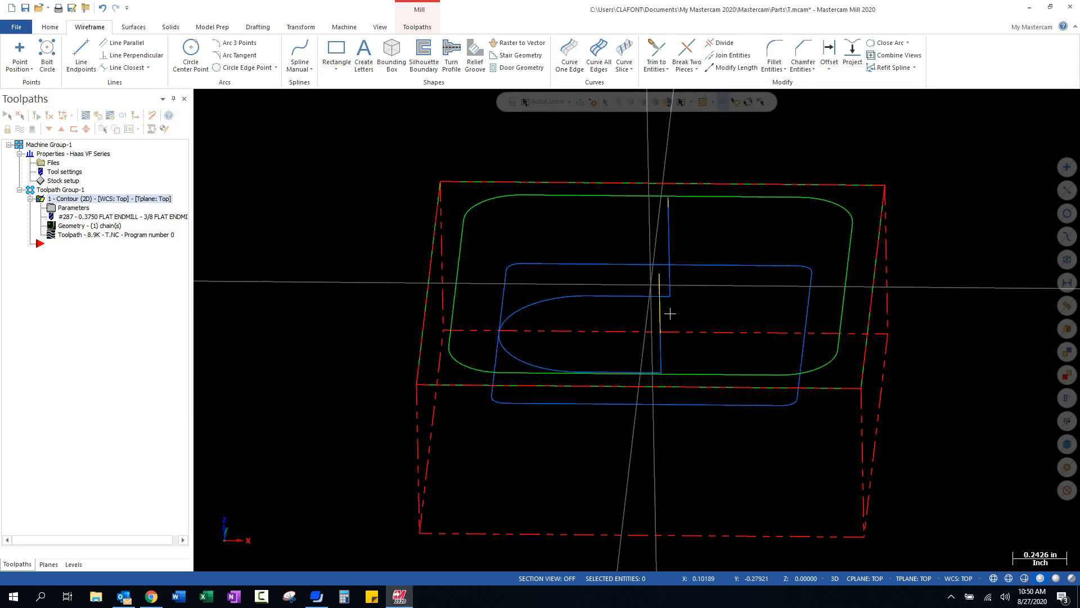
Disable Lead In/Out in the contour toolpath's cut parameters
right_click(719, 313)
left_click(741, 376)
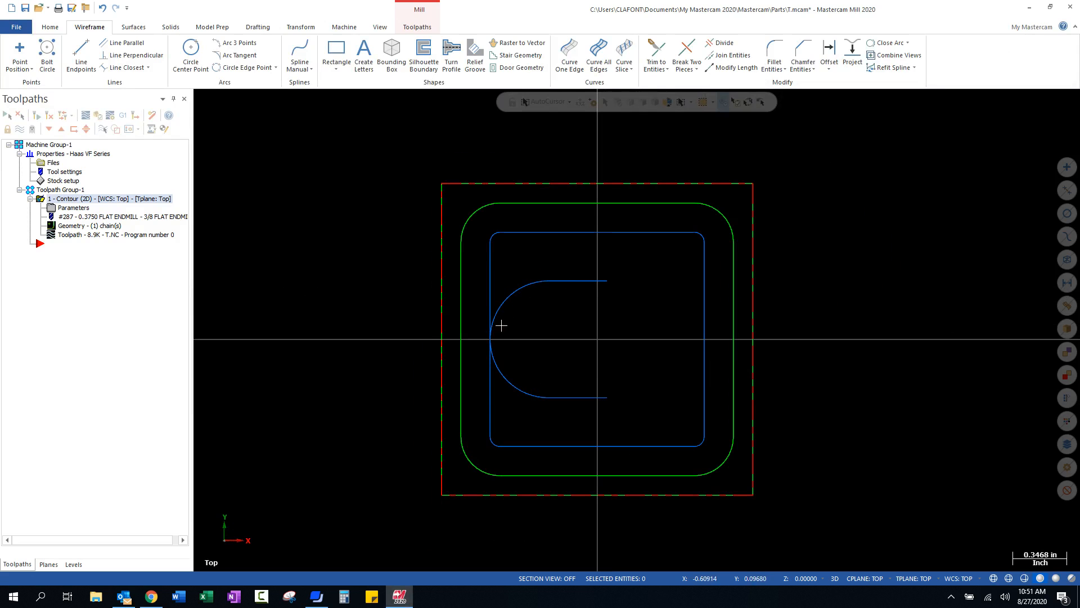
left_click(65, 208)
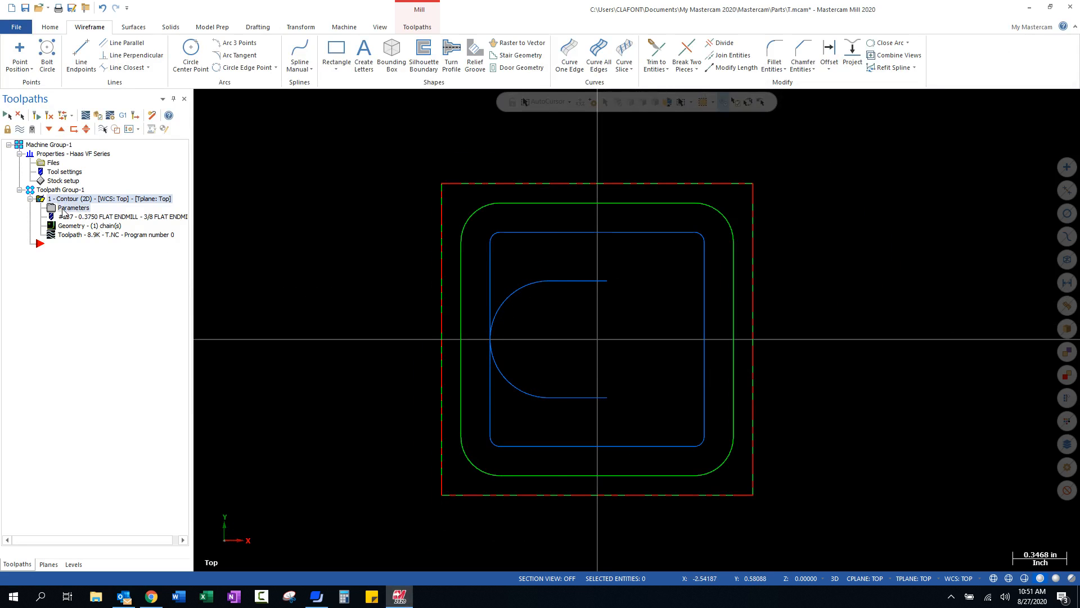
left_click(141, 203)
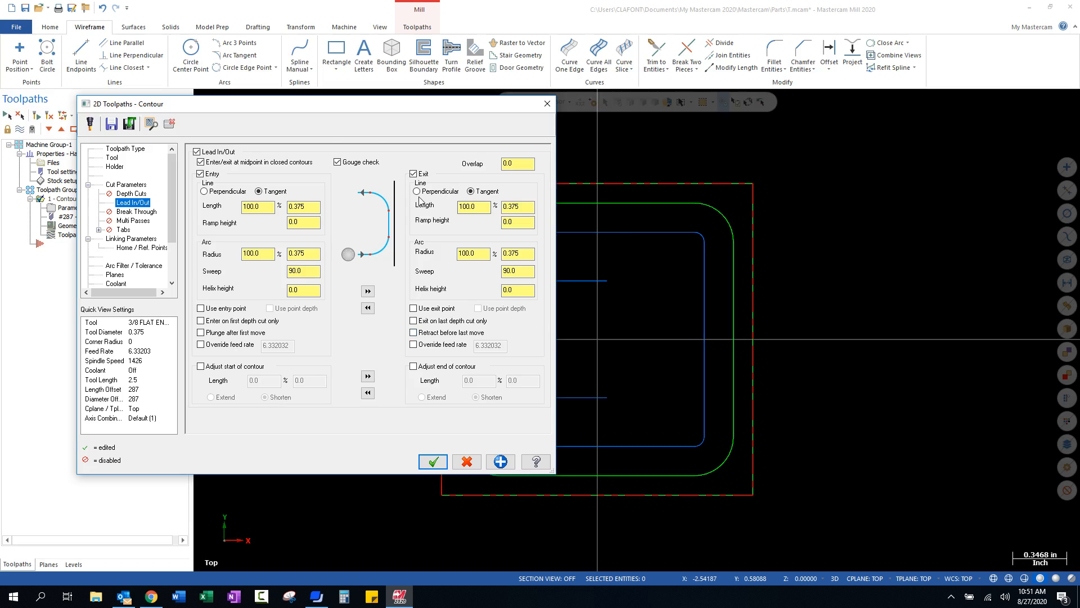
left_click(260, 210)
left_click(197, 152)
left_click(433, 461)
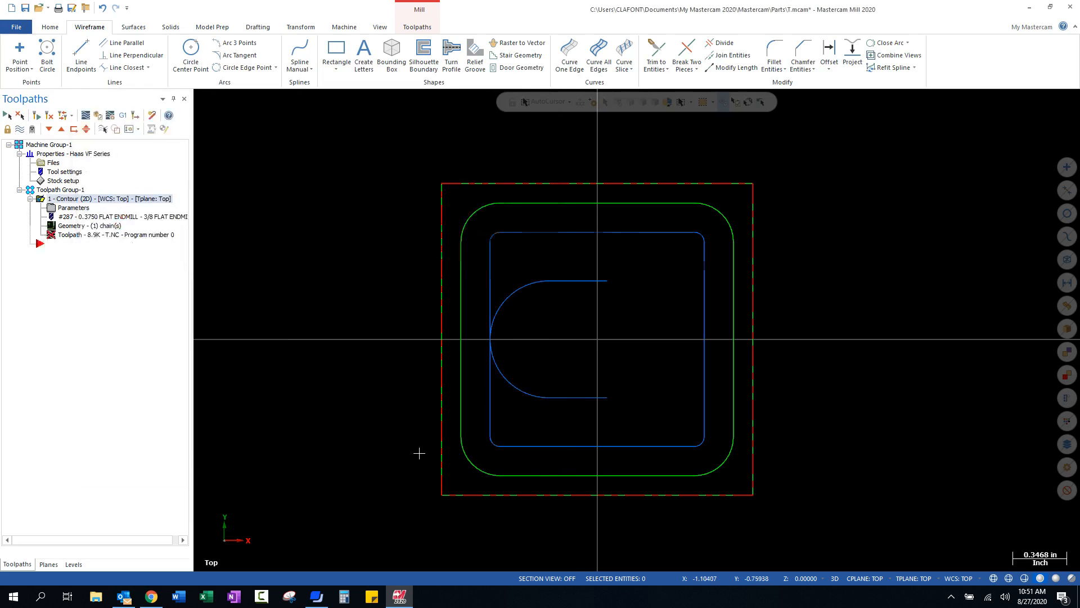
Simulate the contour cut without lead moves, examine the machined pocket up close, and close the simulator
middle_click_drag(422, 394, 388, 306)
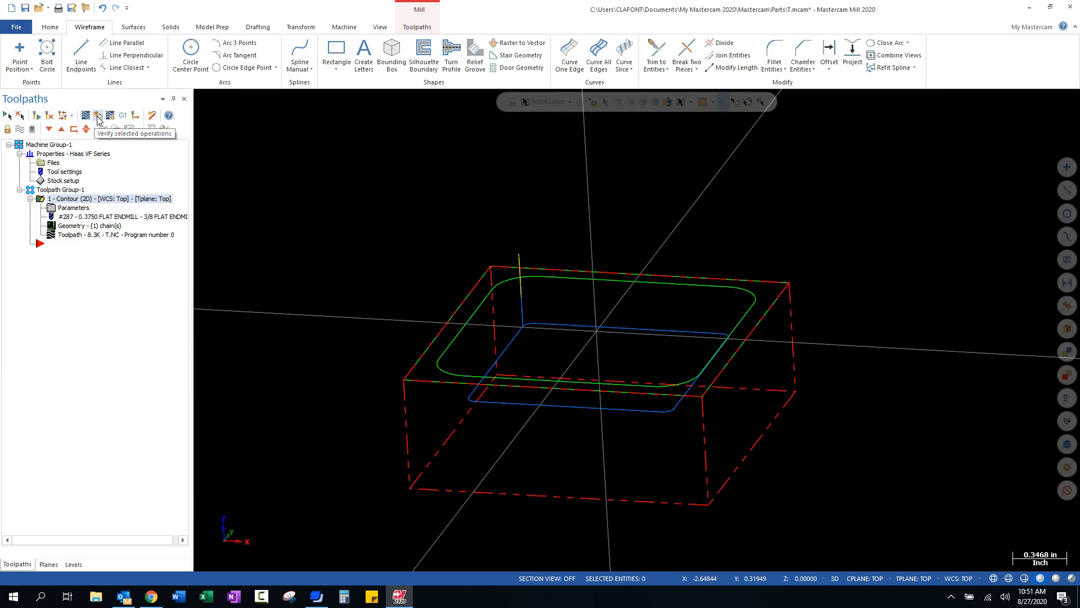
left_click(98, 117)
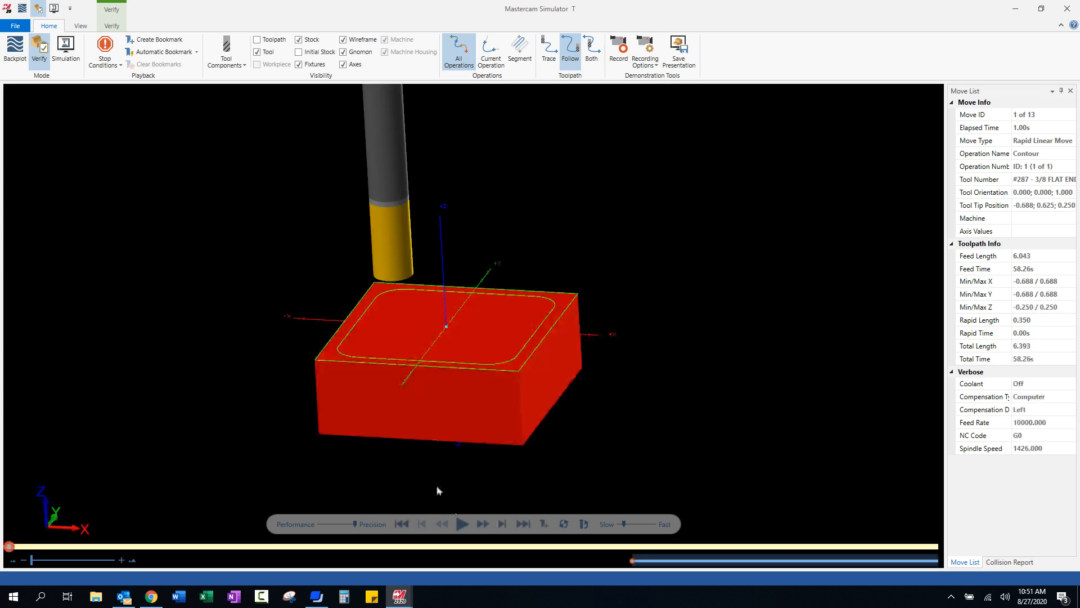
left_click(460, 523)
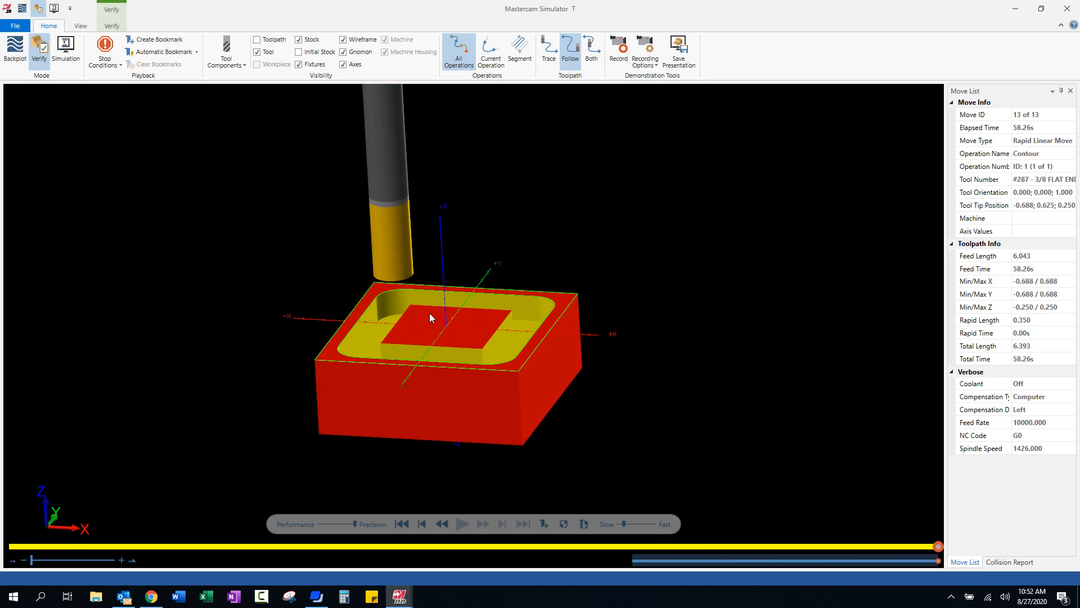
middle_click_drag(379, 335, 423, 347)
scroll(366, 331, "up", 3)
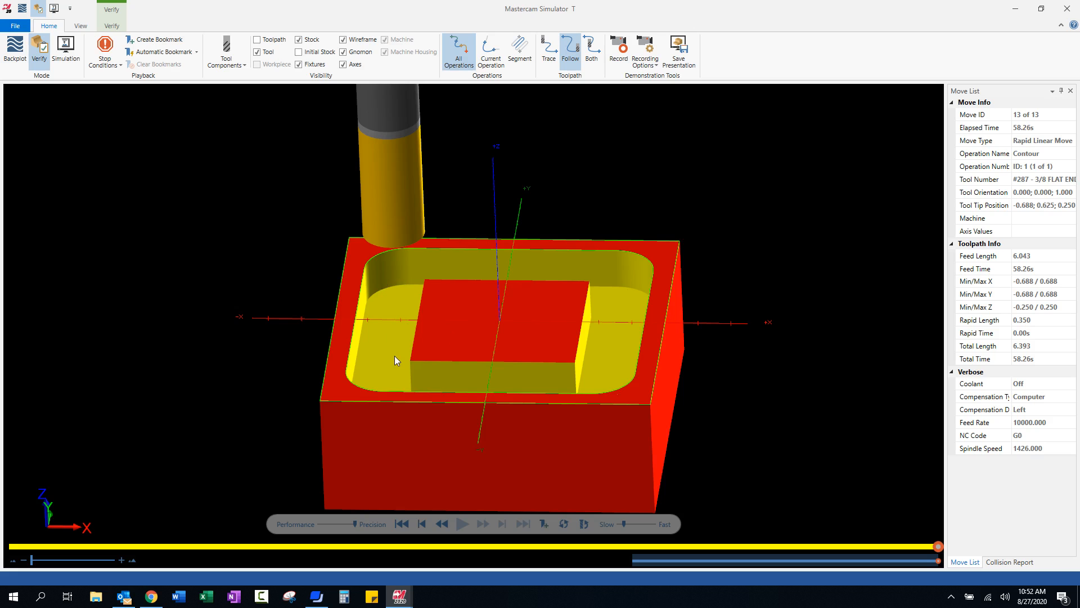
left_click(1059, 12)
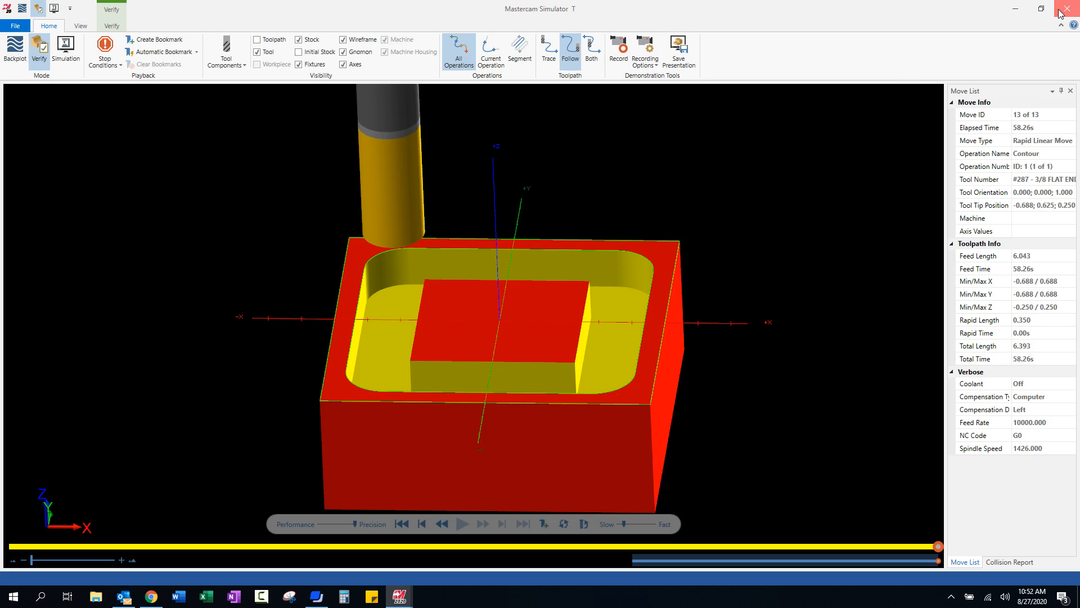